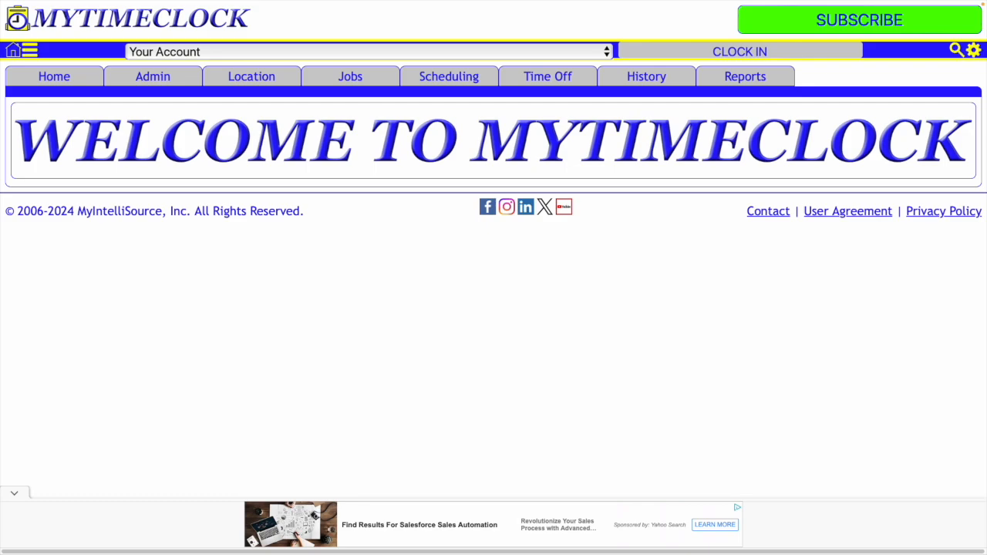
Step: Create a new site with the description "Site", leaving the address blank, and save it
{"action": "left_click", "coordinate": [261, 82]}
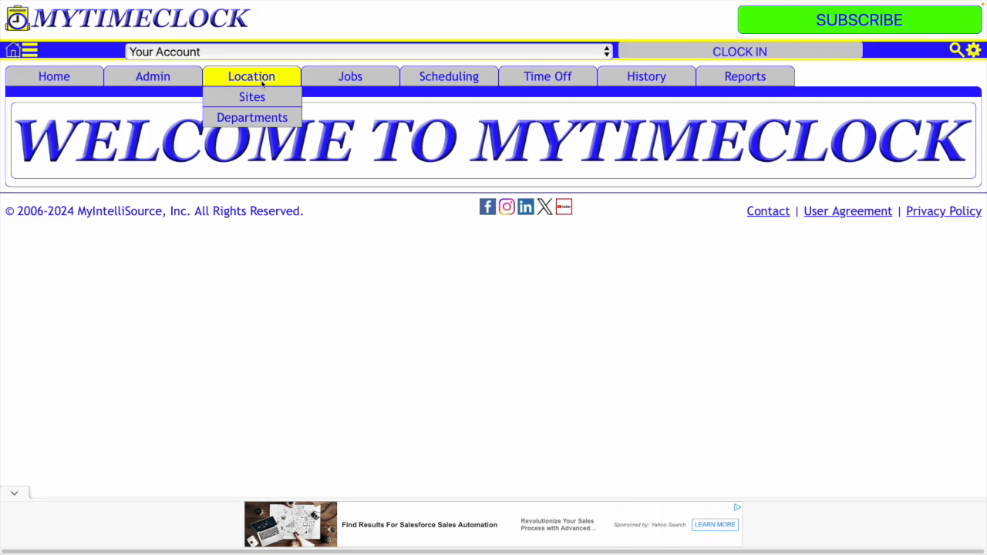
{"action": "mouse_move", "coordinate": [262, 92]}
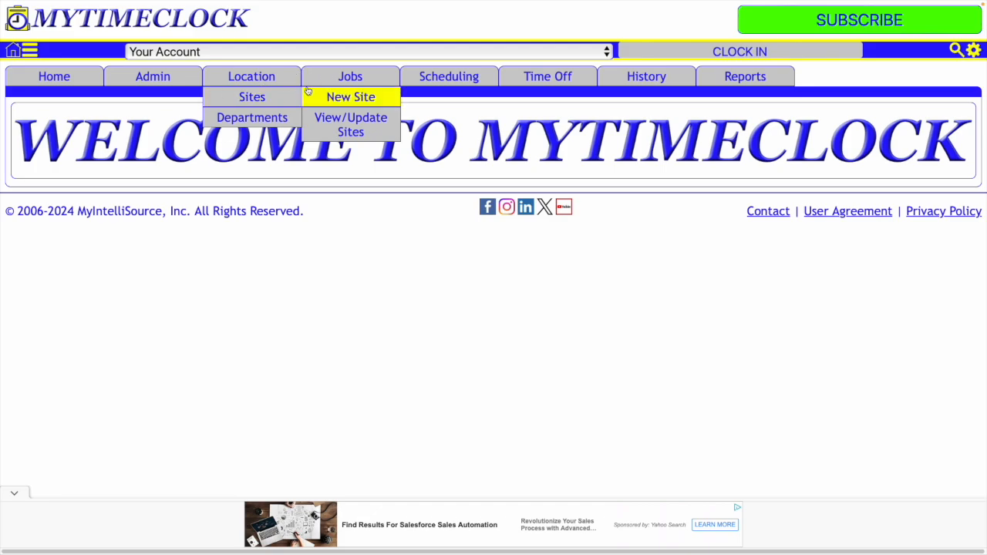
{"action": "left_click", "coordinate": [351, 97]}
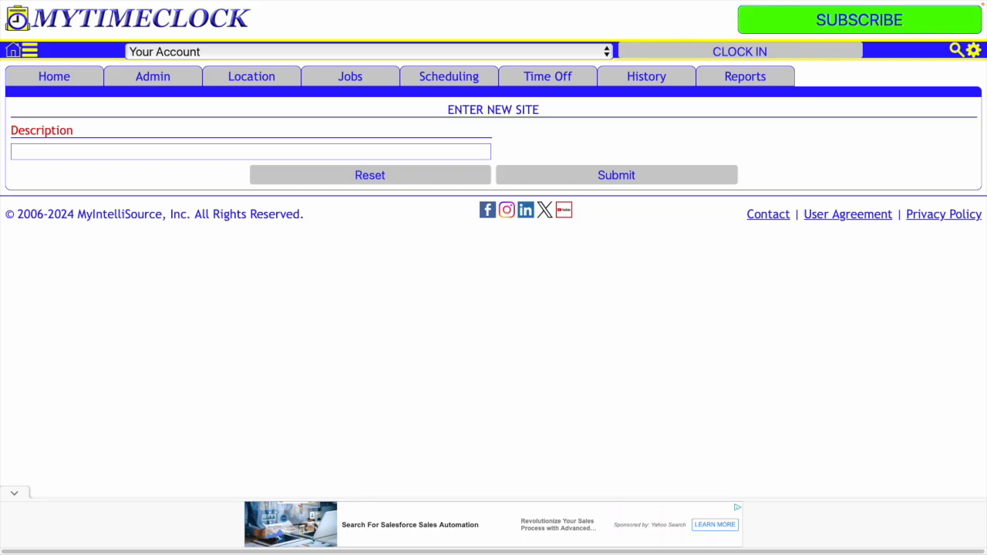
{"action": "left_click", "coordinate": [53, 157]}
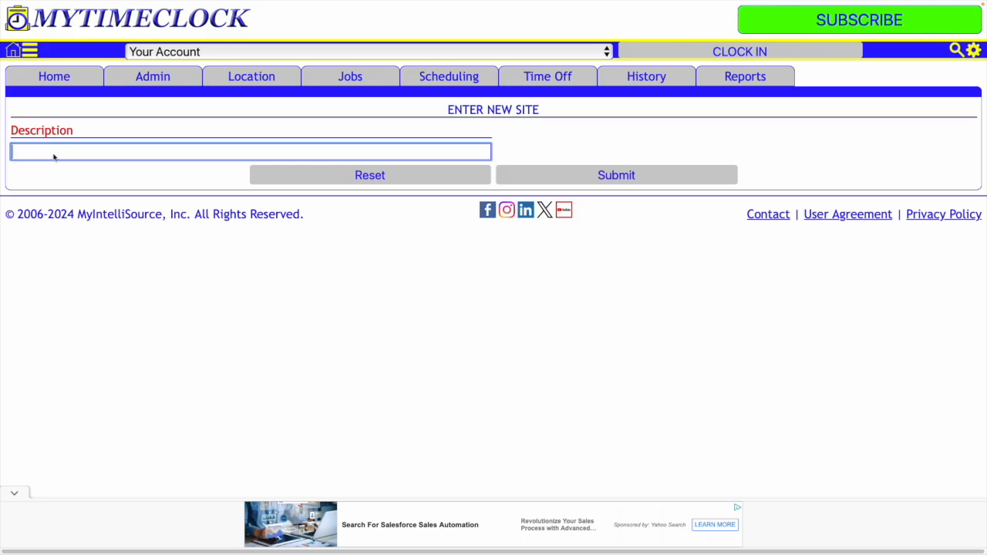
{"action": "type", "text": "Site"}
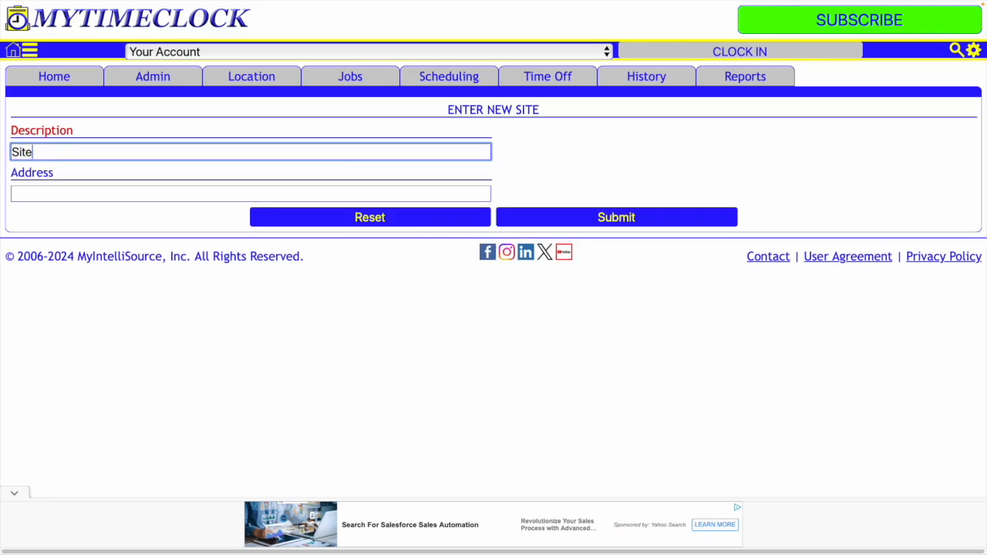
{"action": "left_click", "coordinate": [610, 223]}
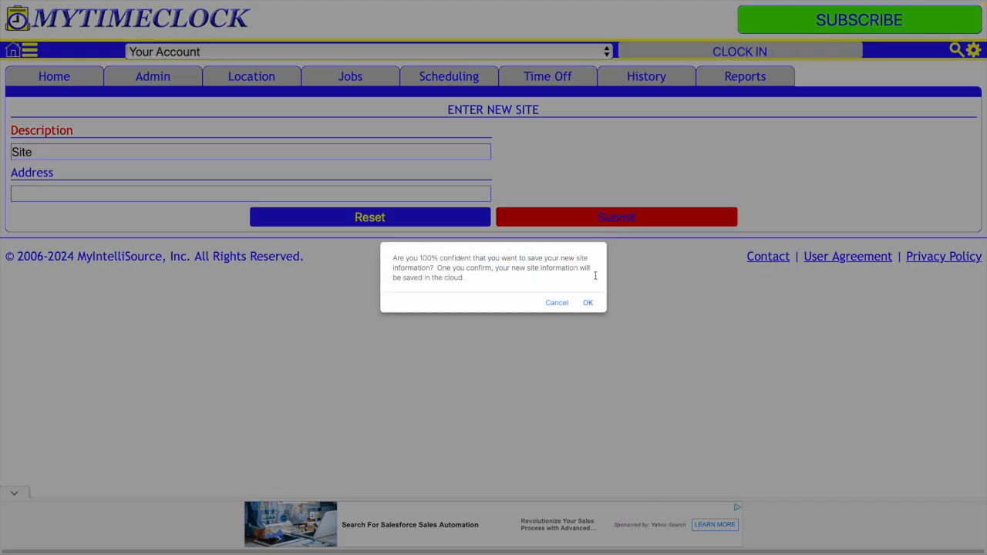
{"action": "left_click", "coordinate": [587, 303]}
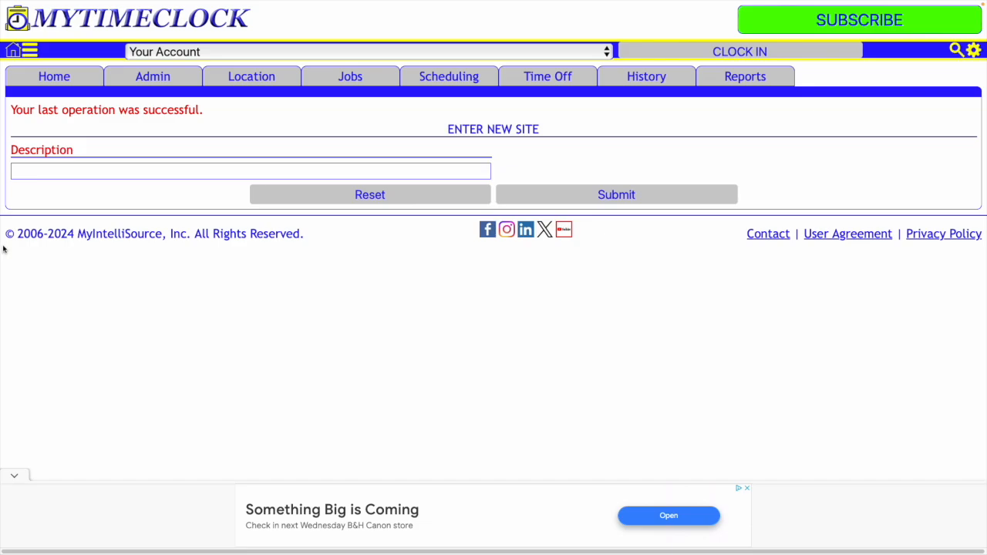
Step: Create a new department named "Corporate" assigned to the site "Site" and save it
{"action": "left_click", "coordinate": [253, 80]}
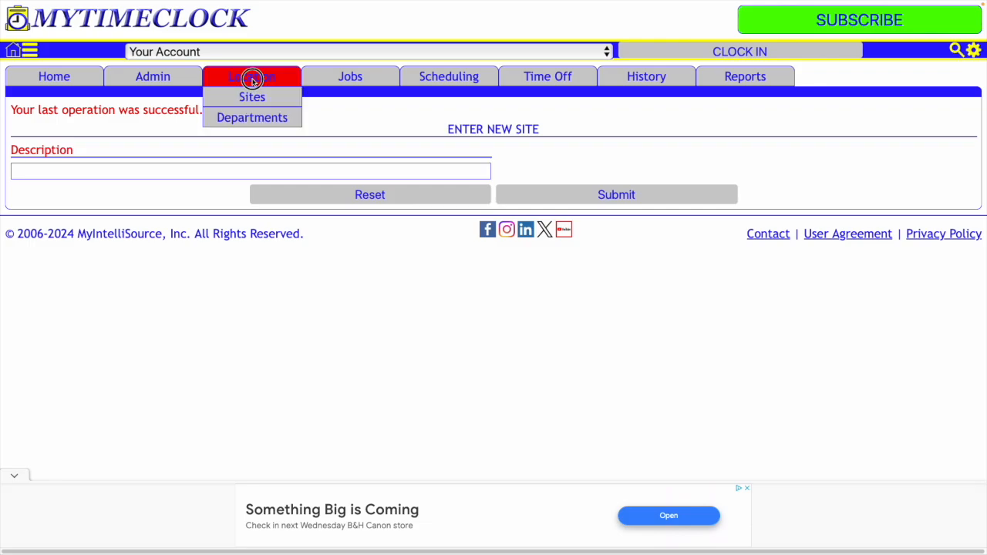
{"action": "mouse_move", "coordinate": [255, 115]}
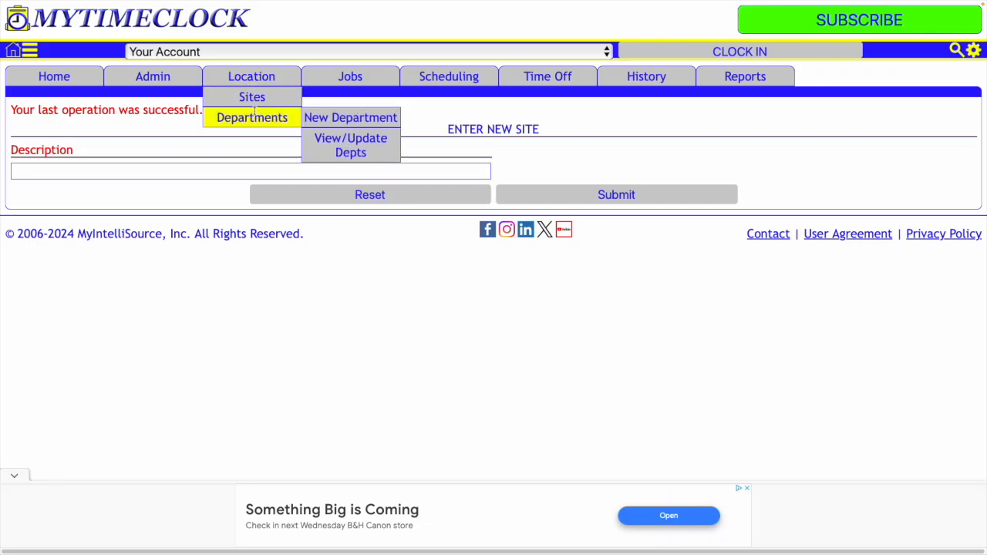
{"action": "left_click", "coordinate": [344, 117]}
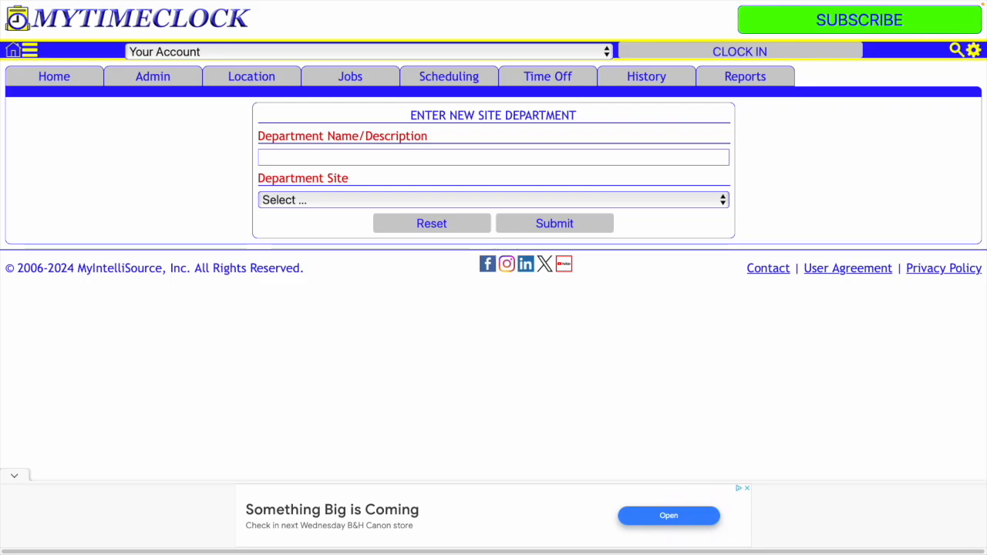
{"action": "left_click", "coordinate": [281, 160]}
{"action": "type", "text": "Corporate"}
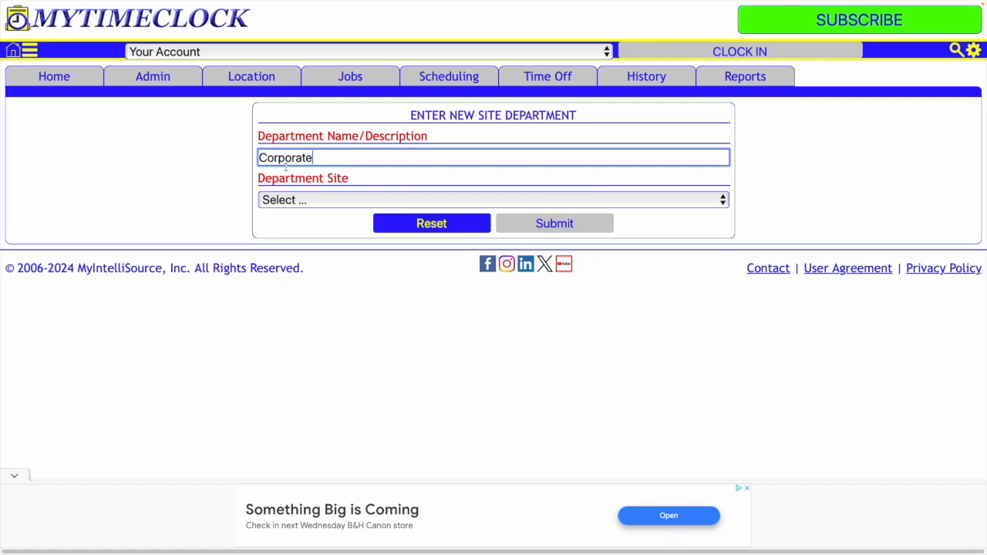
{"action": "left_click", "coordinate": [309, 202]}
{"action": "left_click", "coordinate": [311, 216]}
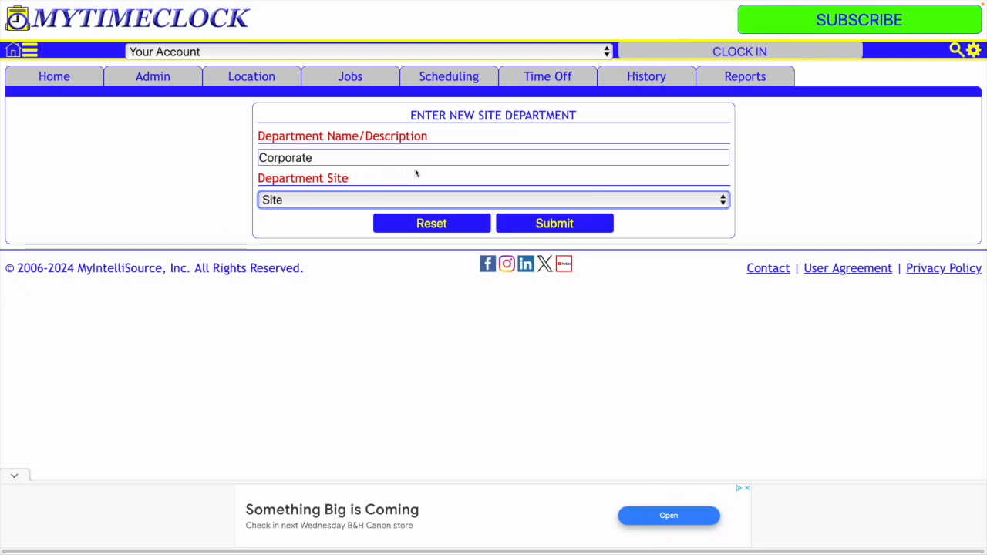
{"action": "left_click", "coordinate": [531, 222]}
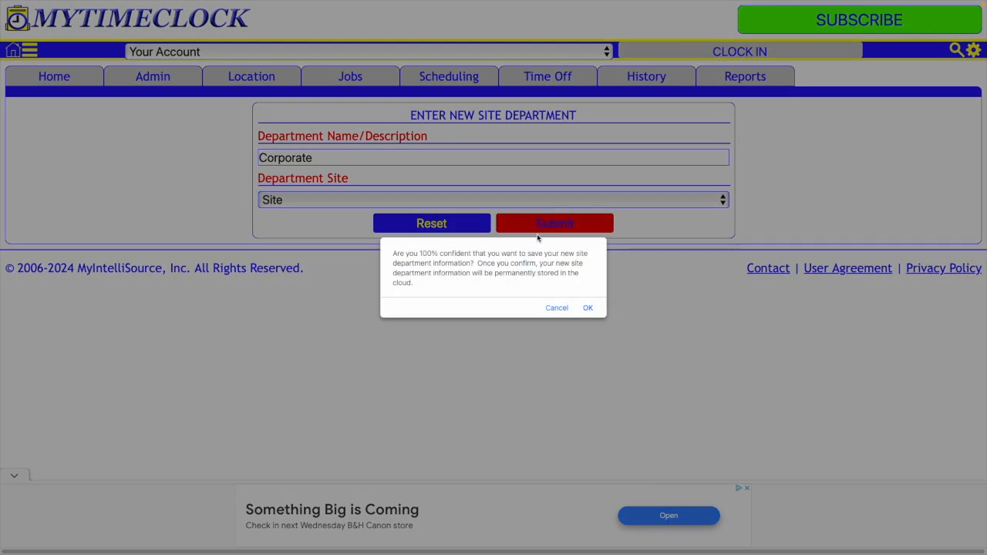
{"action": "left_click", "coordinate": [587, 308]}
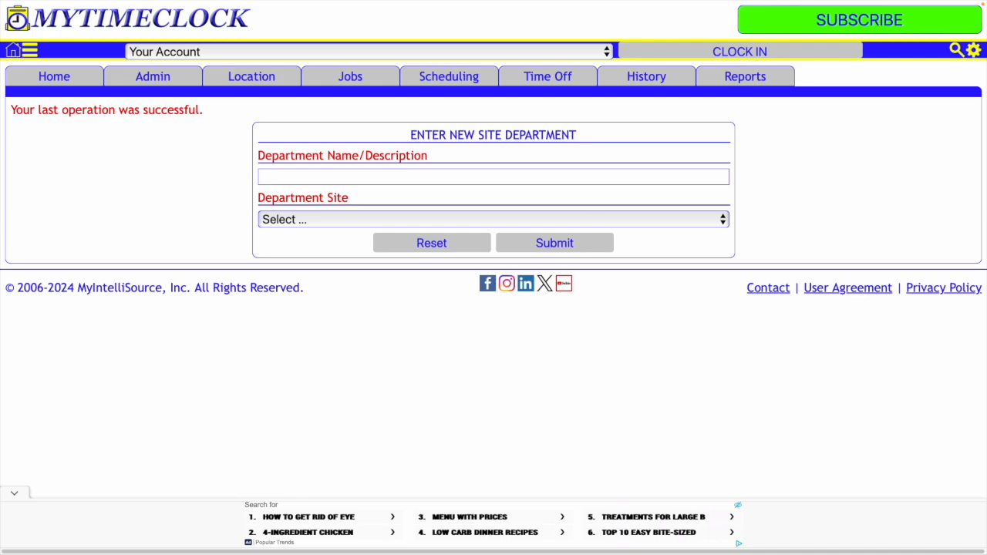
Step: Create a new job level with the description "Job Level" and save it
{"action": "left_click", "coordinate": [339, 79]}
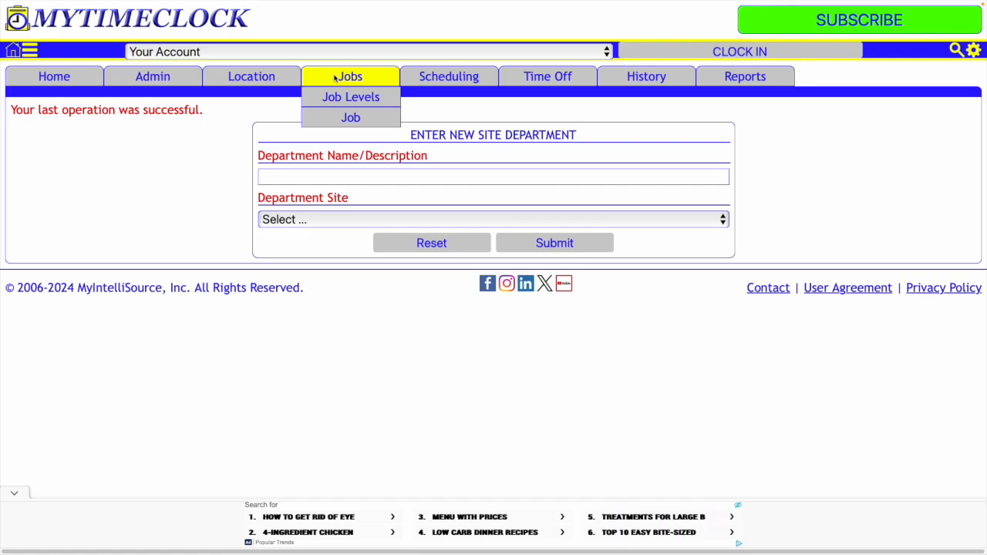
{"action": "mouse_move", "coordinate": [331, 97]}
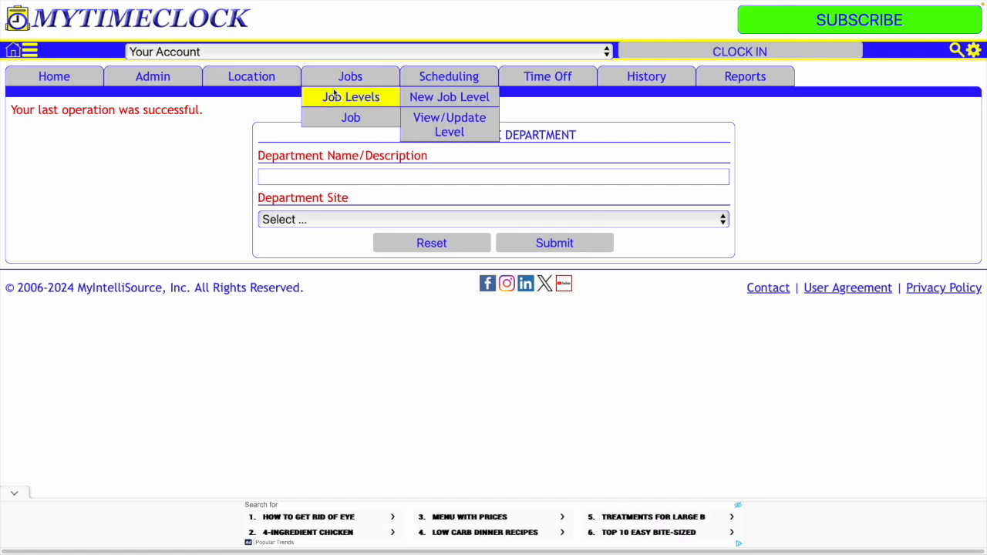
{"action": "left_click", "coordinate": [447, 95]}
{"action": "left_click", "coordinate": [323, 157]}
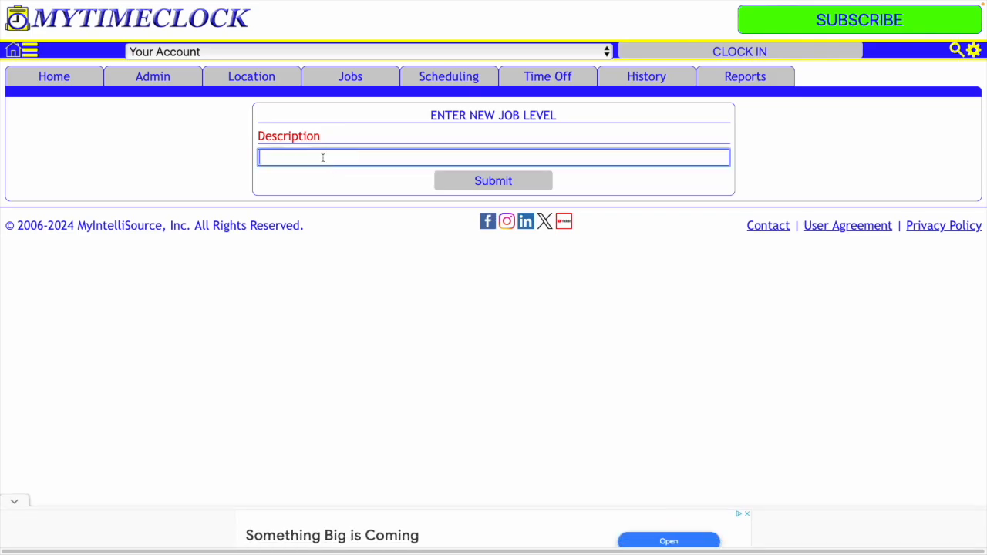
{"action": "type", "text": "Job "}
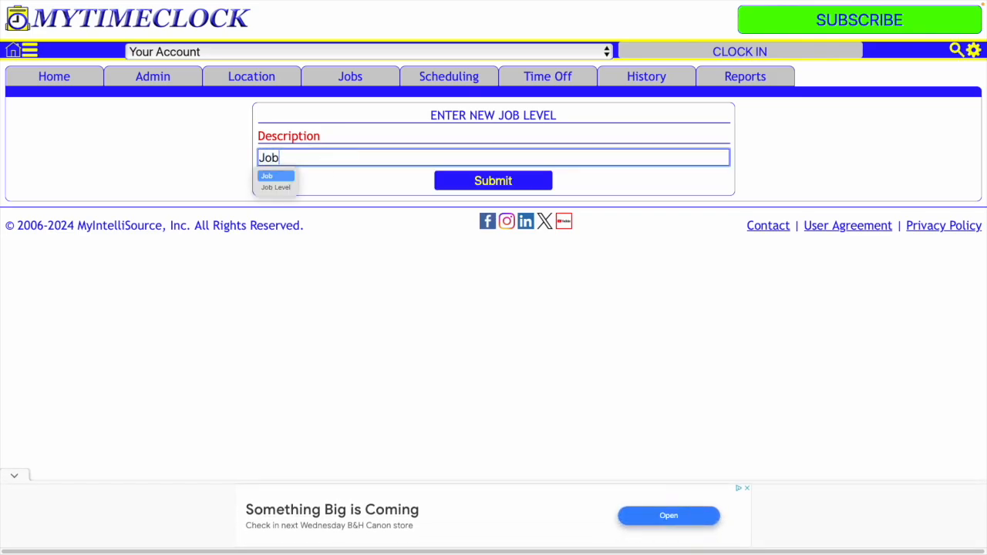
{"action": "type", "text": "Level"}
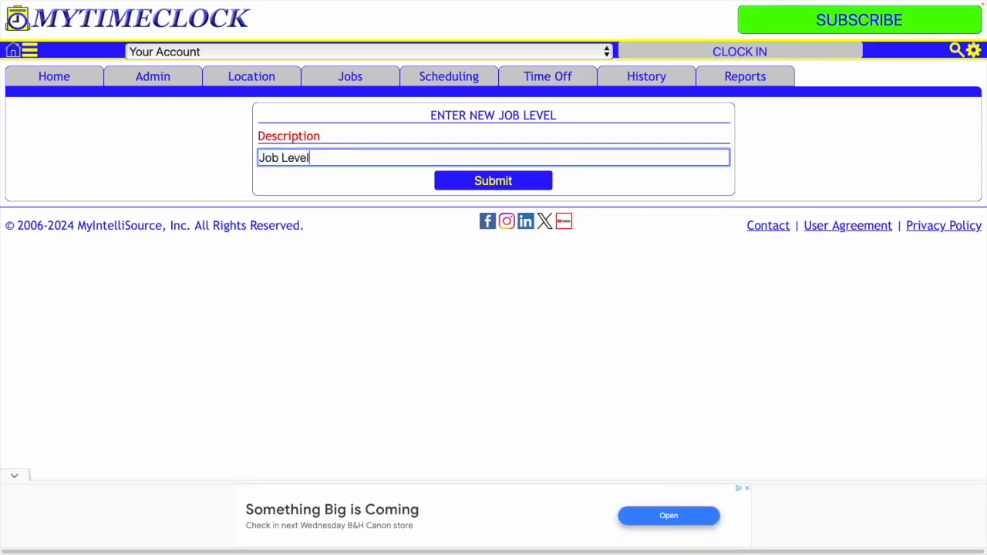
{"action": "left_click", "coordinate": [467, 178]}
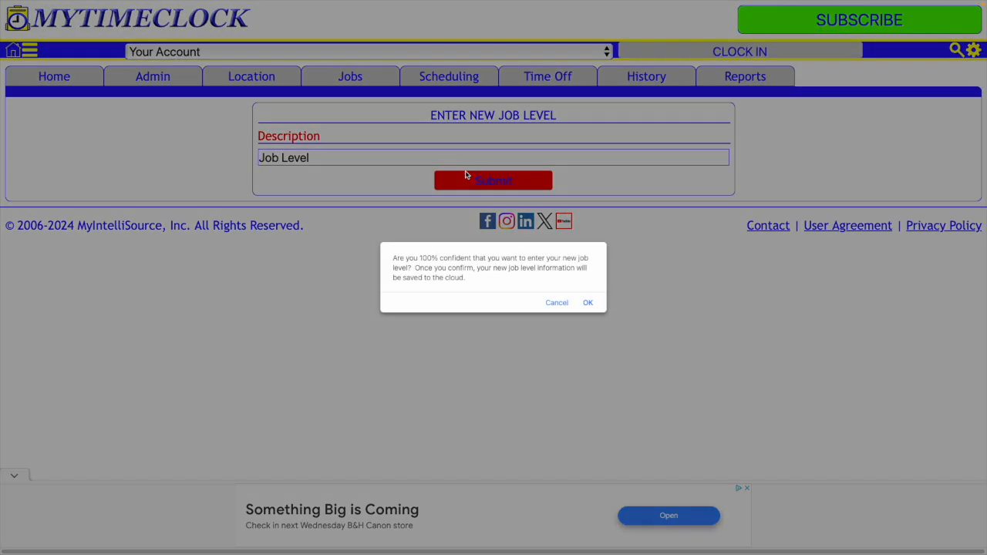
{"action": "left_click", "coordinate": [587, 302]}
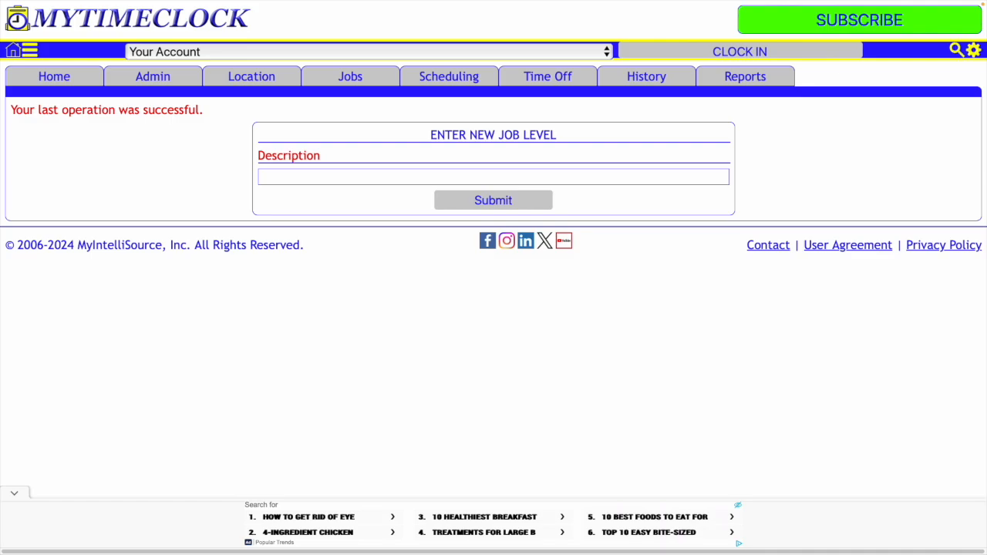
Step: Start a new job with the description "Job" in the Corporate department, without choosing a job level
{"action": "mouse_move", "coordinate": [359, 76]}
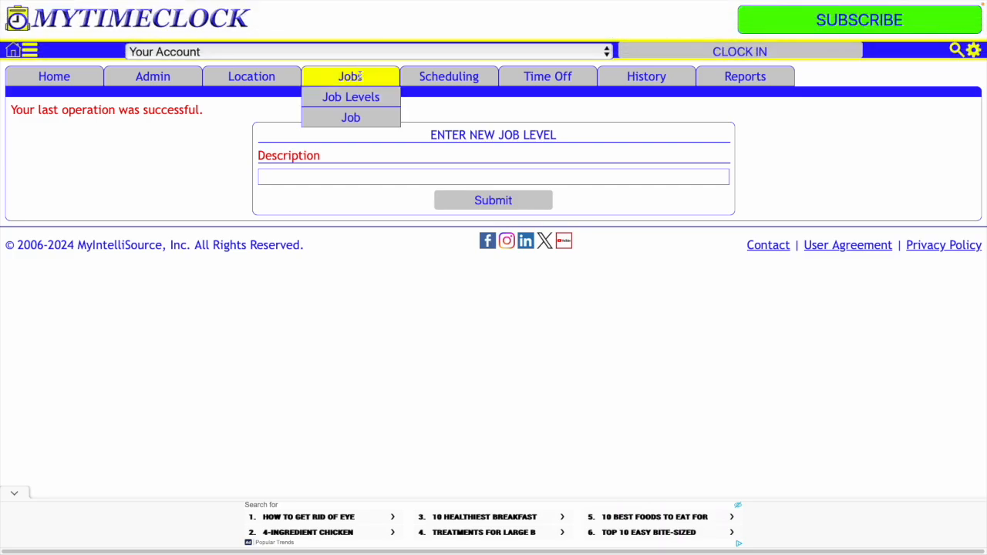
{"action": "mouse_move", "coordinate": [362, 115]}
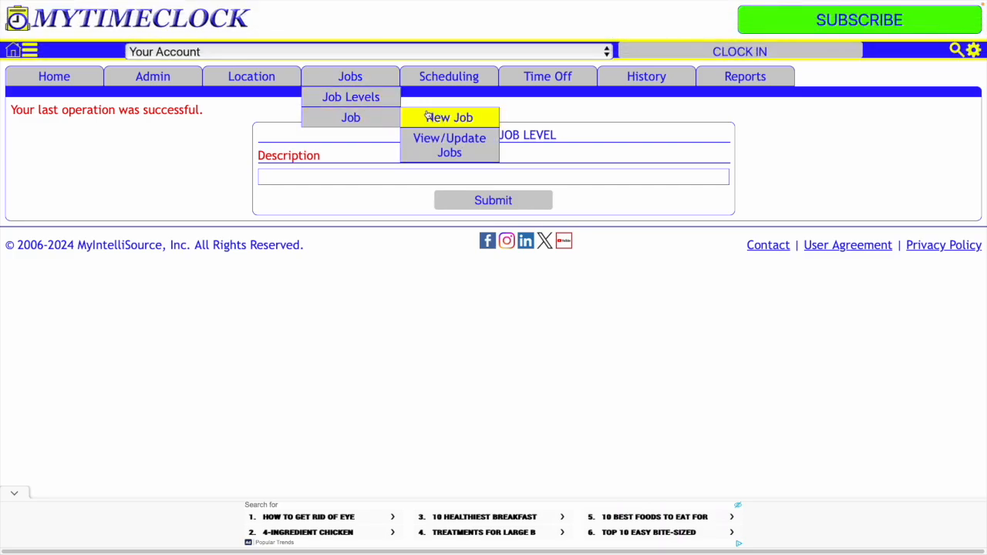
{"action": "left_click", "coordinate": [449, 118]}
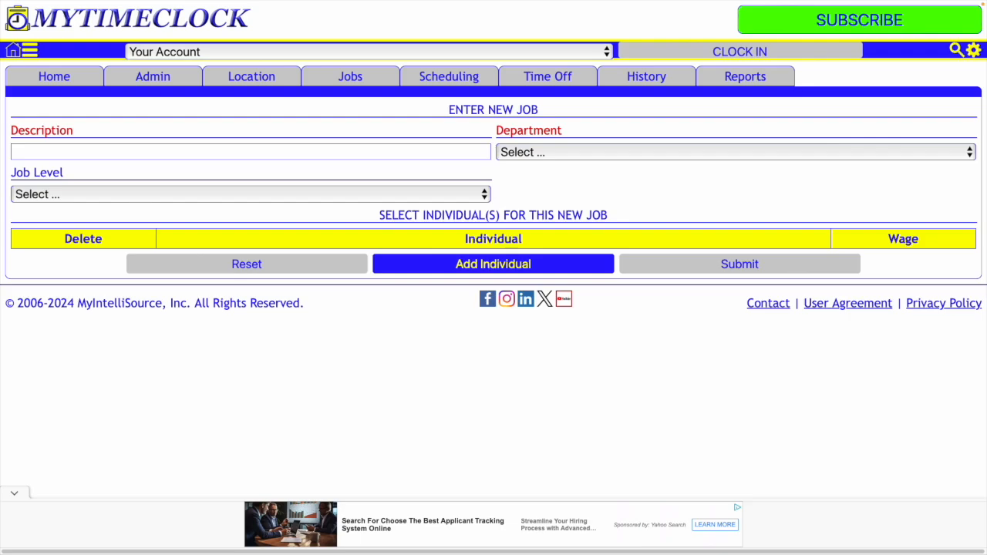
{"action": "left_click", "coordinate": [37, 156]}
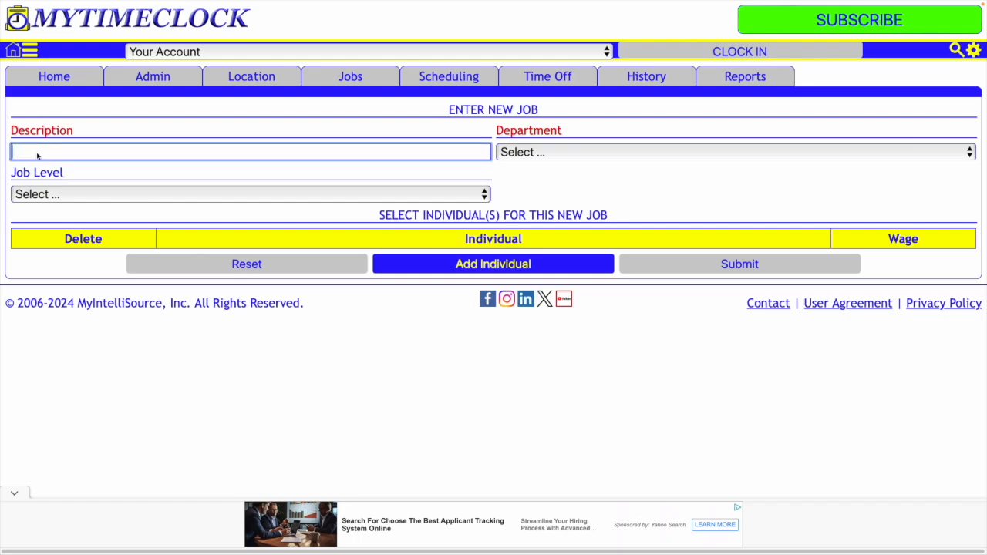
{"action": "type", "text": "Job"}
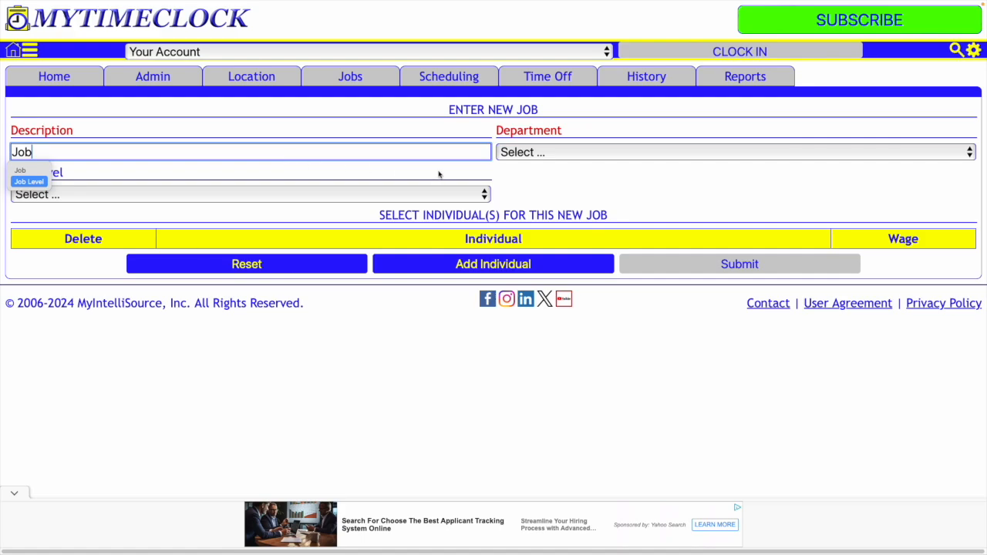
{"action": "left_click", "coordinate": [529, 158]}
{"action": "left_click", "coordinate": [529, 171]}
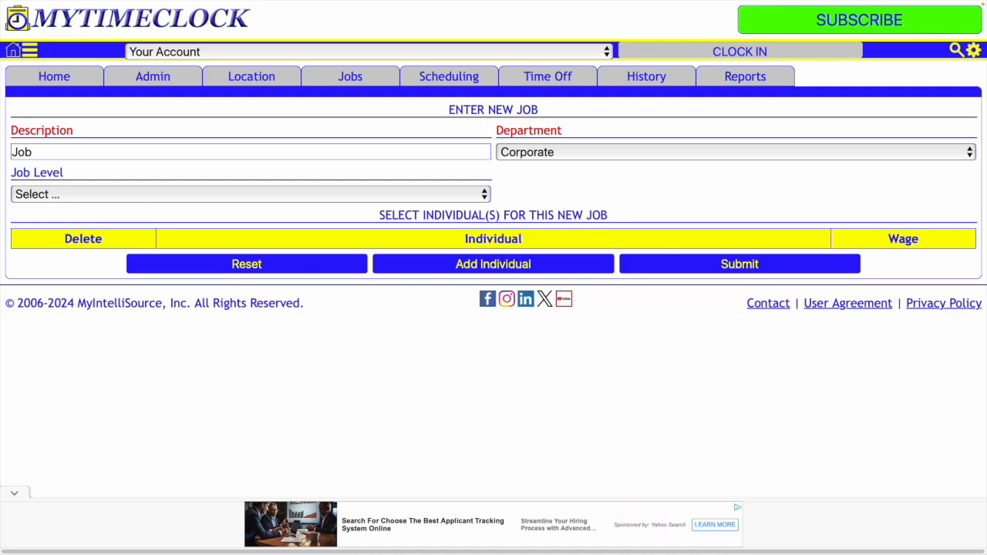
Step: Add the only listed individual to the new job with a wage of 20.00 and save the job
{"action": "left_click", "coordinate": [474, 267]}
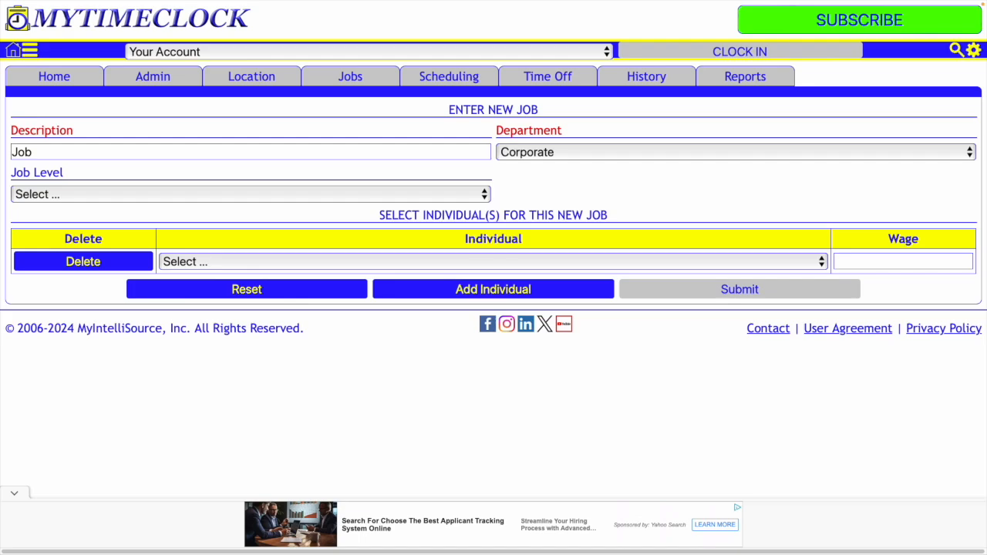
{"action": "left_click", "coordinate": [293, 261]}
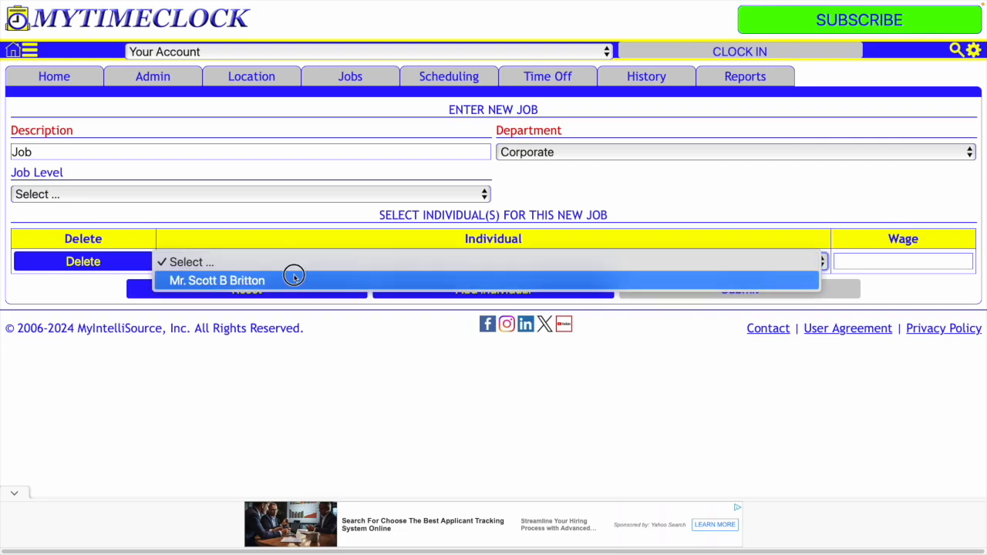
{"action": "left_click", "coordinate": [294, 280]}
{"action": "left_click", "coordinate": [874, 260]}
{"action": "type", "text": "20.00"}
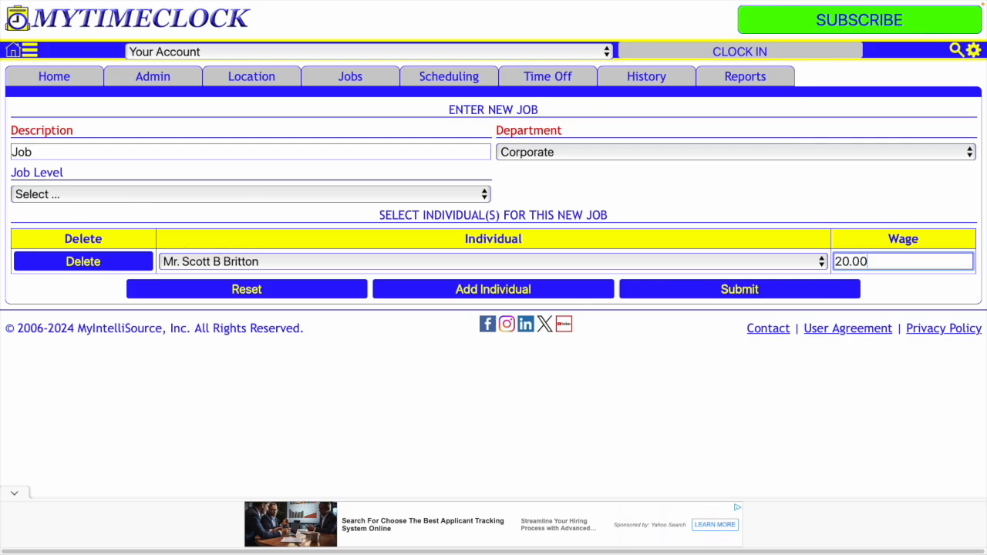
{"action": "key", "text": "Tab"}
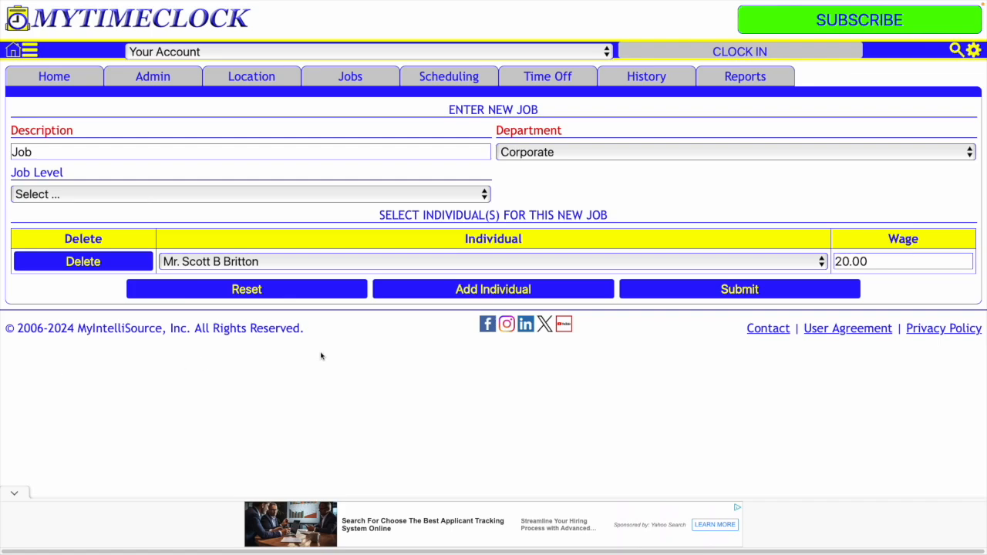
{"action": "left_click", "coordinate": [685, 293]}
{"action": "left_click", "coordinate": [685, 294]}
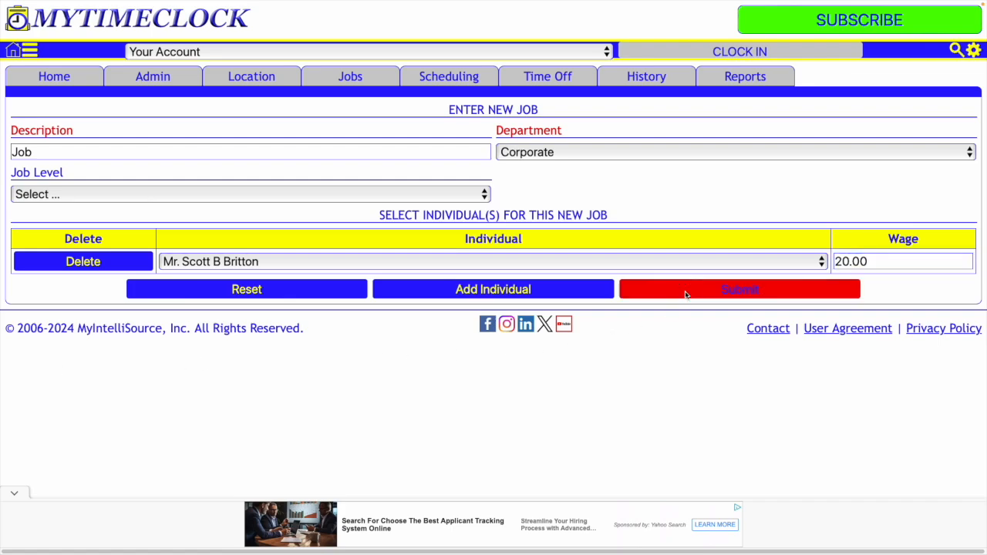
{"action": "left_click", "coordinate": [589, 303]}
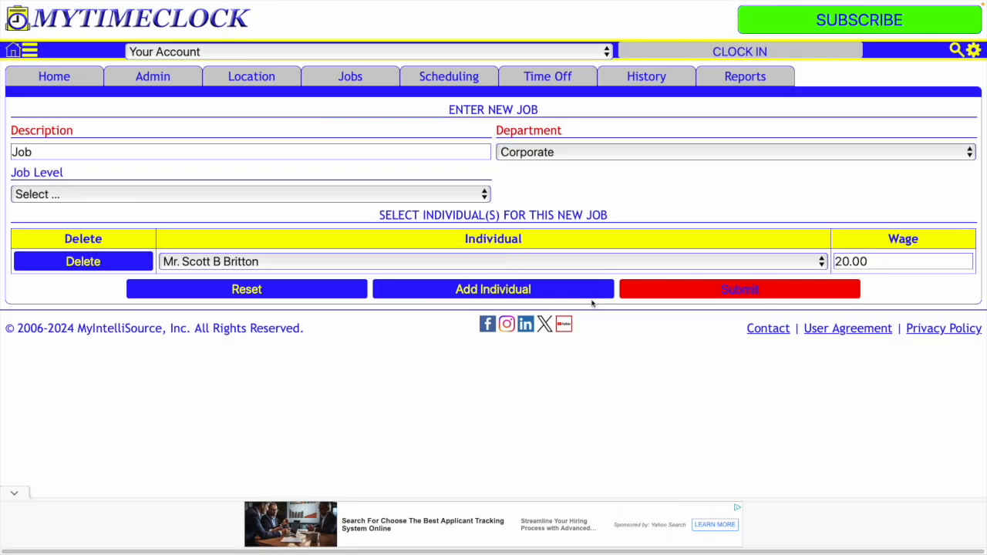